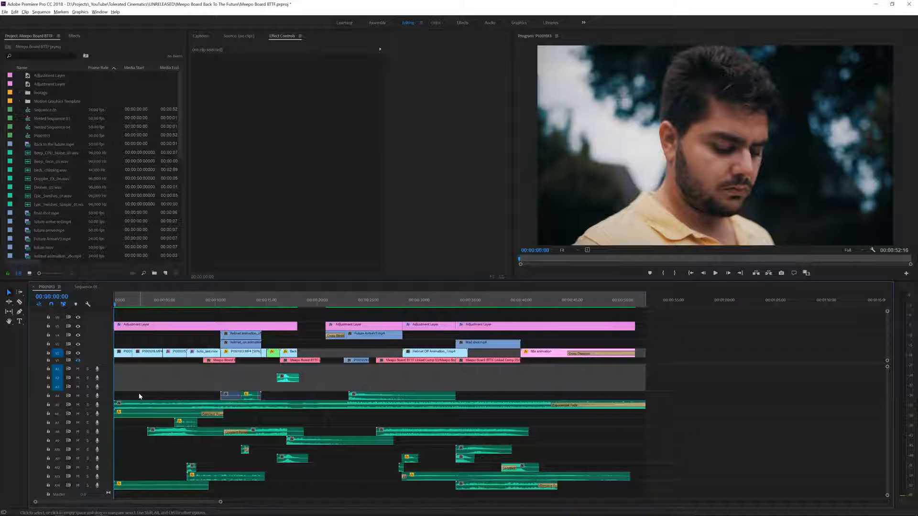
- Move the sound files from Power_Down_Tech_09.wav to Wind_Deep_01.wav, except Teleport.mov, into a new project bin named SFX
scroll(37, 107, "down", 2)
scroll(37, 108, "down", 6)
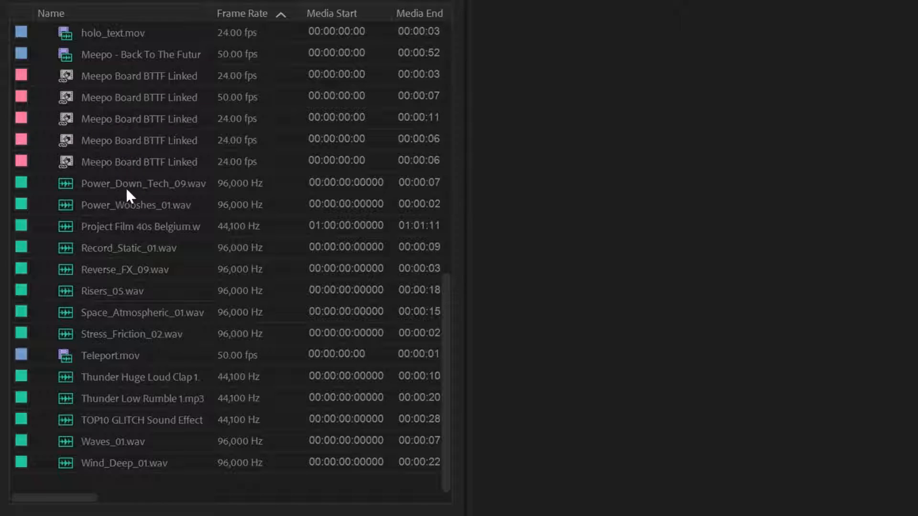
left_click(127, 188)
left_click(123, 334, "shift")
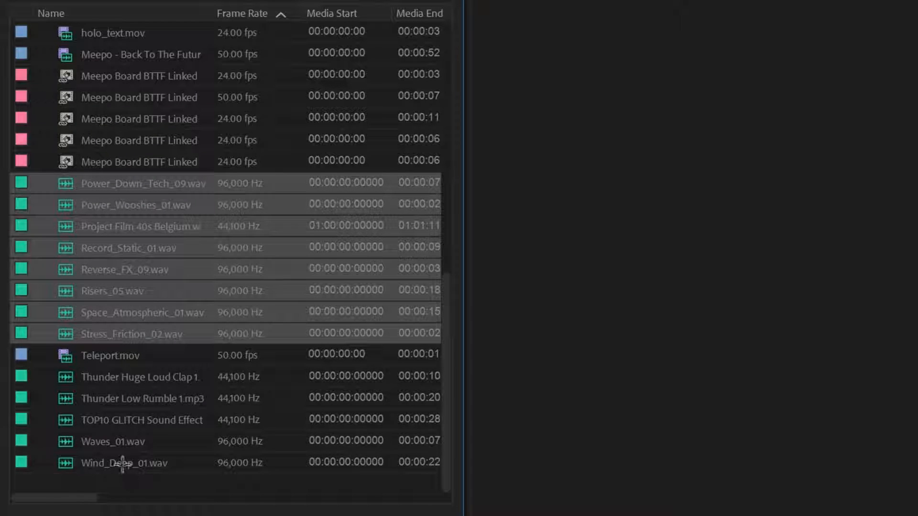
left_click_drag(122, 478, 145, 376)
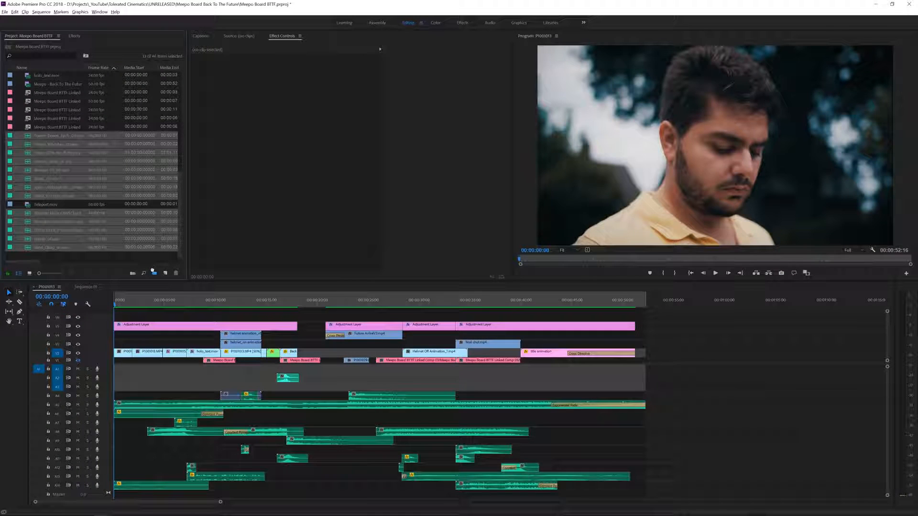
left_click_drag(152, 270, 154, 273)
type("SFX")
key("Return")
- Save the project and collapse the SFX bin in the project's item list
key("ctrl+s")
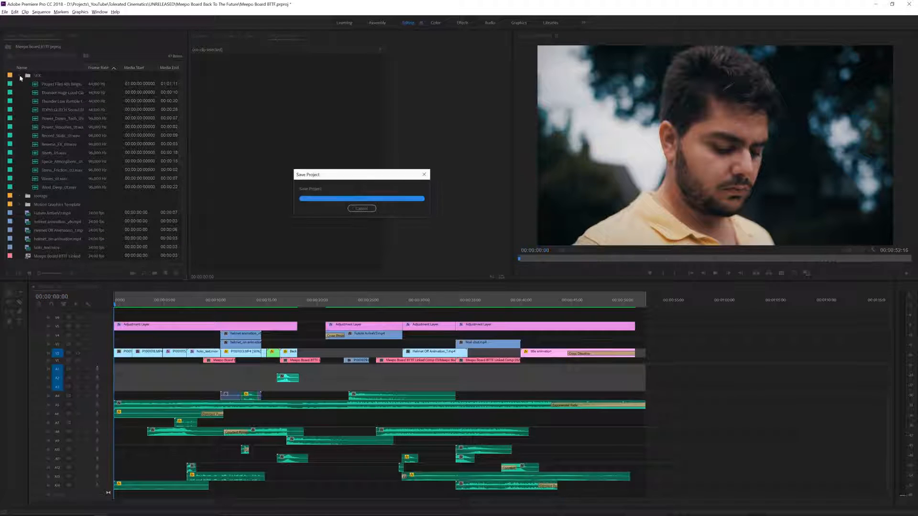
left_click(19, 75)
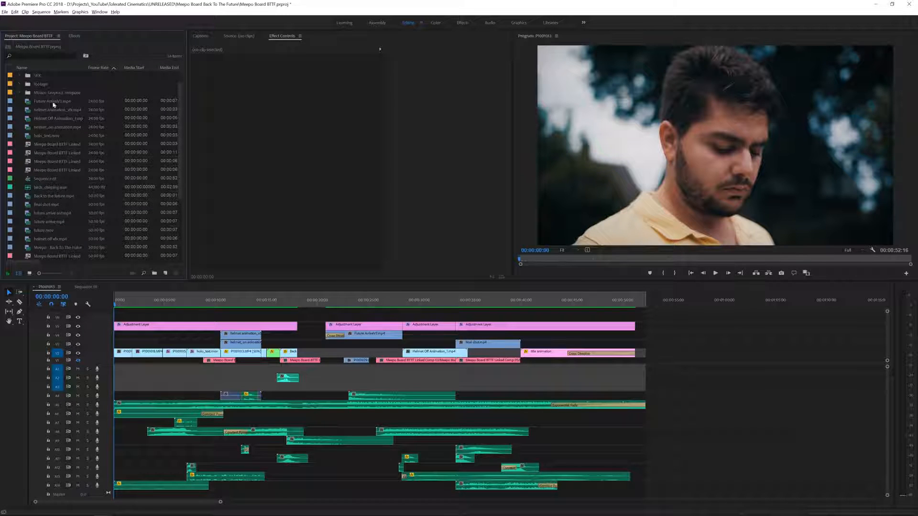
scroll(91, 120, "up", 1)
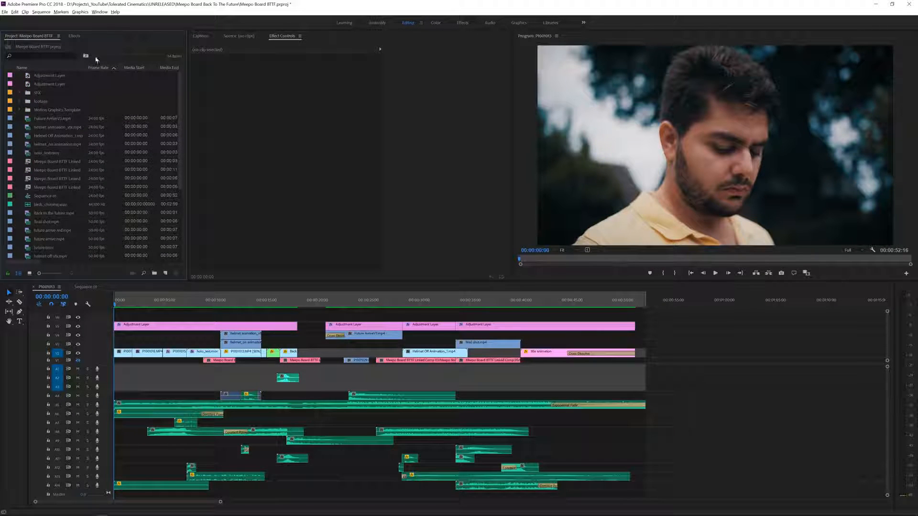
- Close Sequence 01 in the timeline and rename the sequence P1001013 as Shortfilm BTTF
left_click(72, 288)
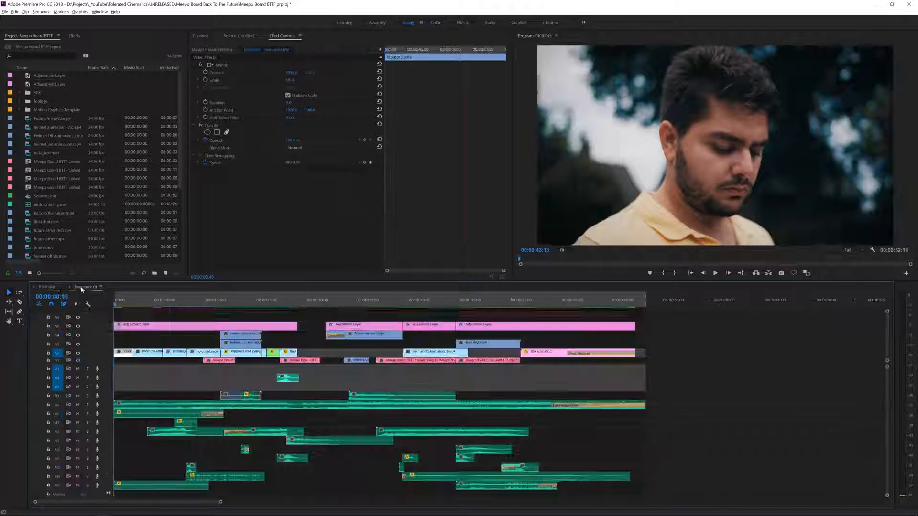
left_click(56, 286)
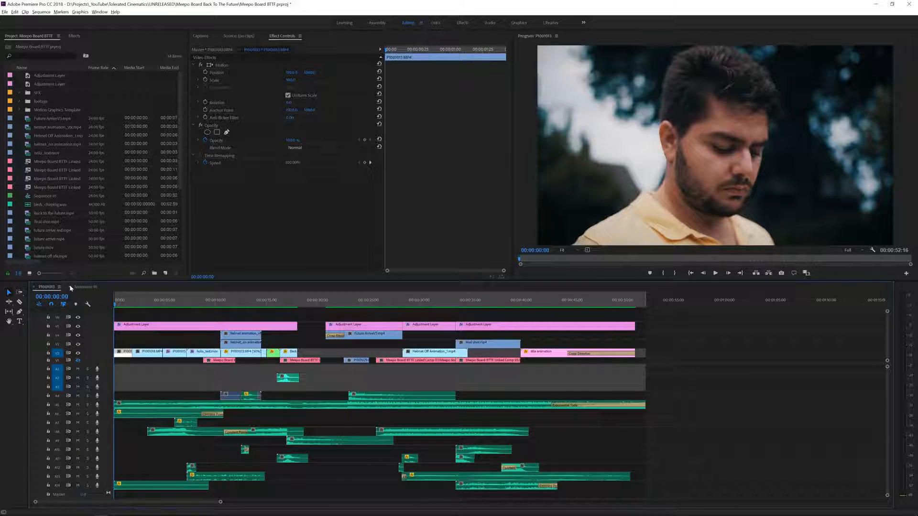
left_click(73, 288)
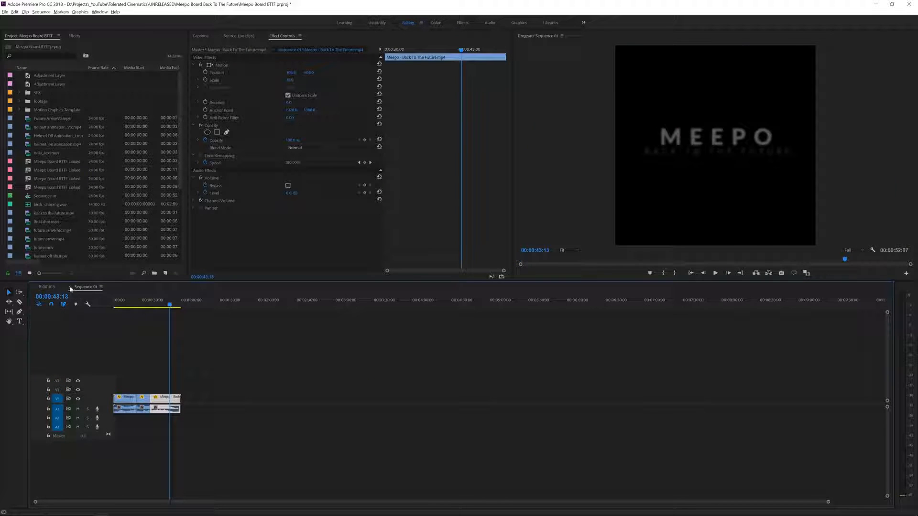
left_click(71, 287)
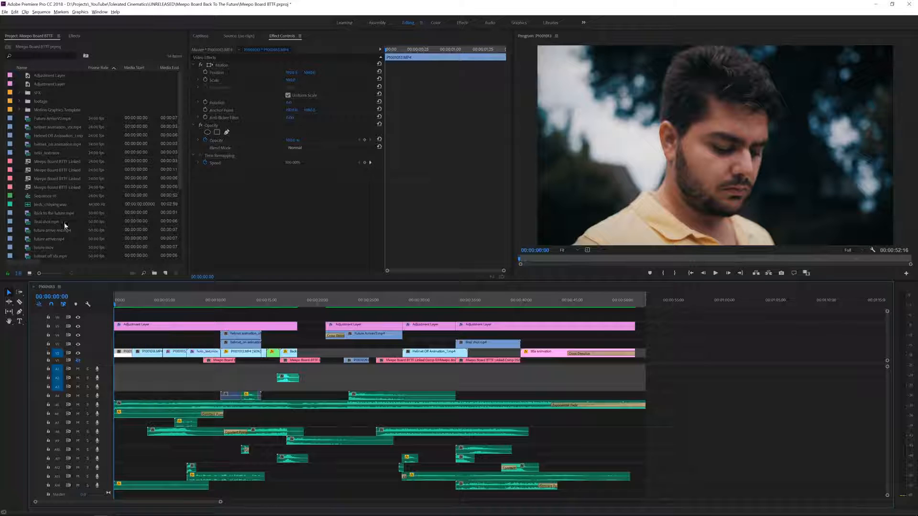
scroll(65, 220, "down", 4)
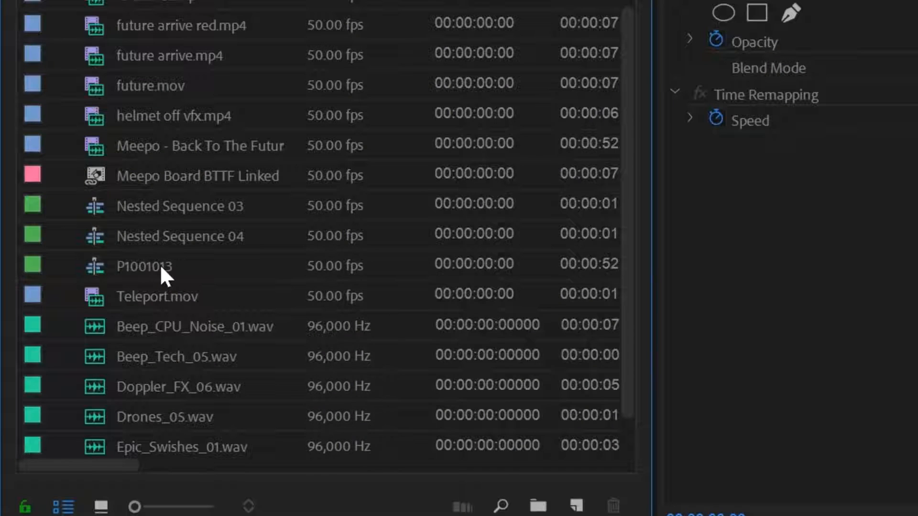
left_click(161, 267)
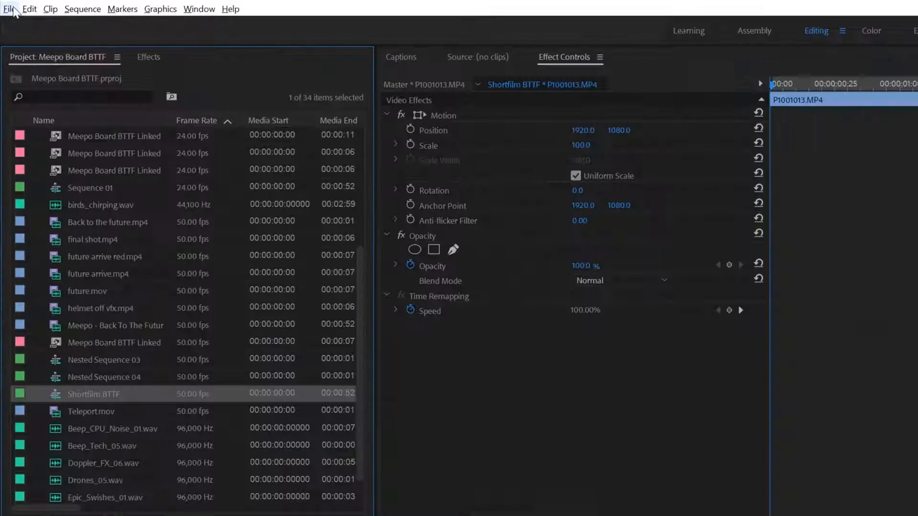
- Open the Project Manager and include only the Shortfilm BTTF sequence in the export
left_click(10, 9)
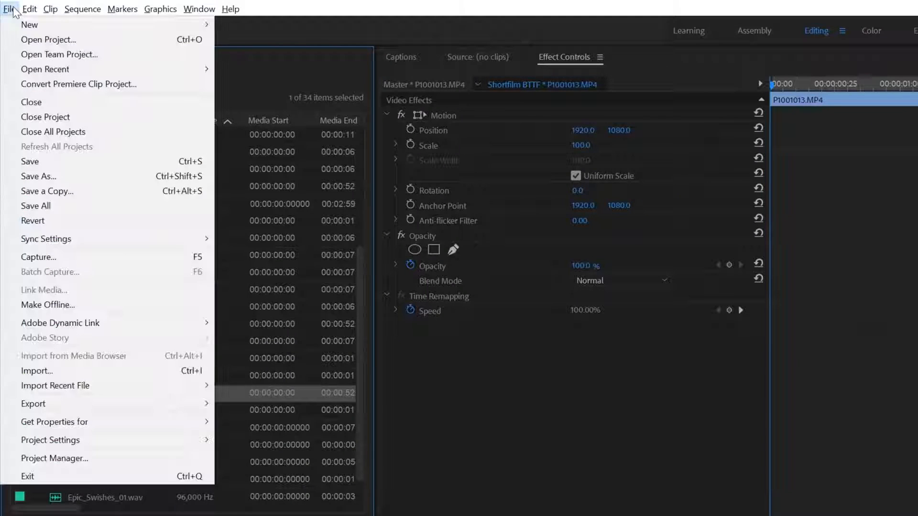
left_click(35, 459)
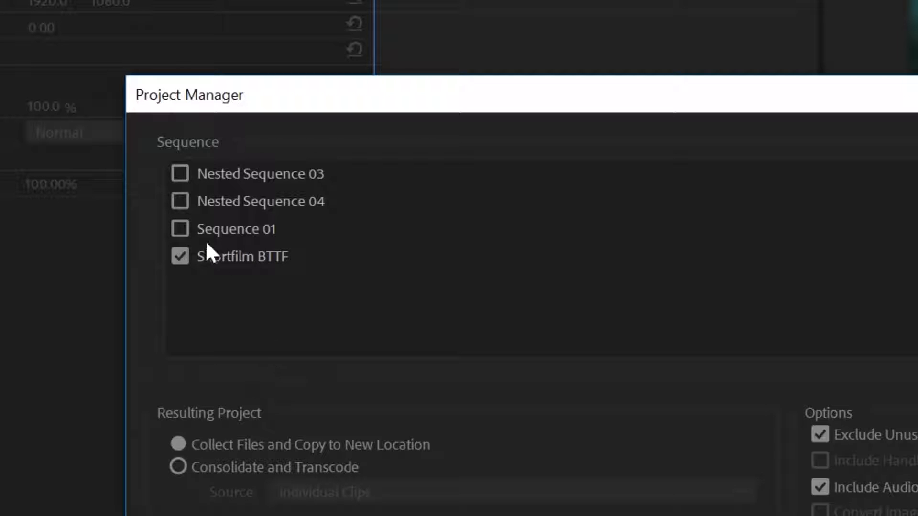
left_click(180, 228)
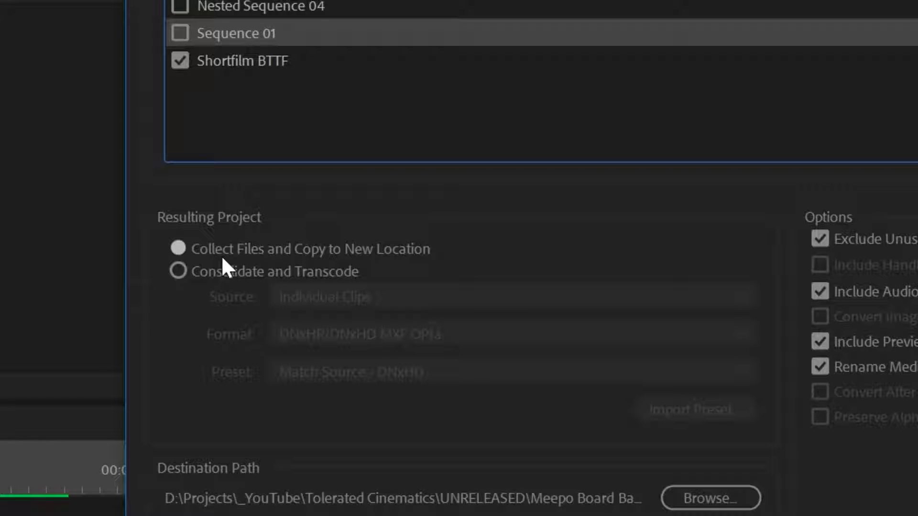
- Set the resulting project to Collect Files and Copy to New Location, with Exclude Unused Clips enabled
left_click(236, 263)
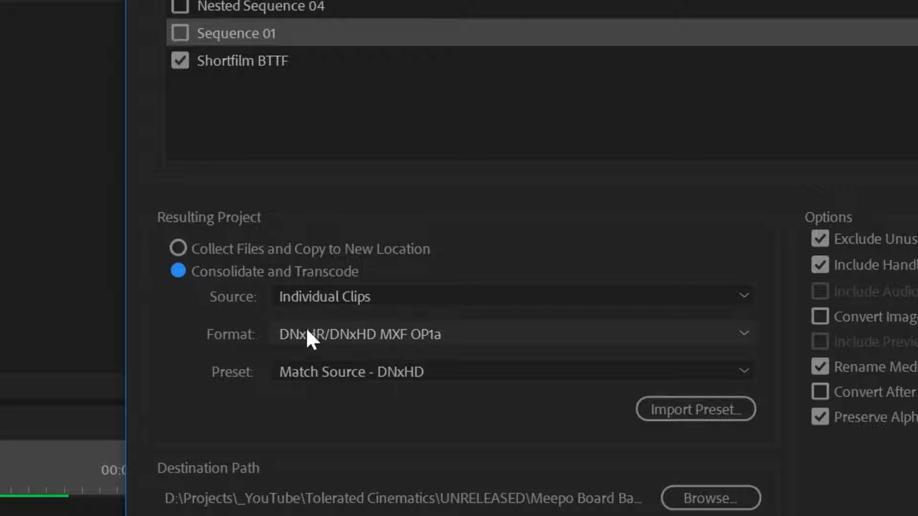
left_click(304, 247)
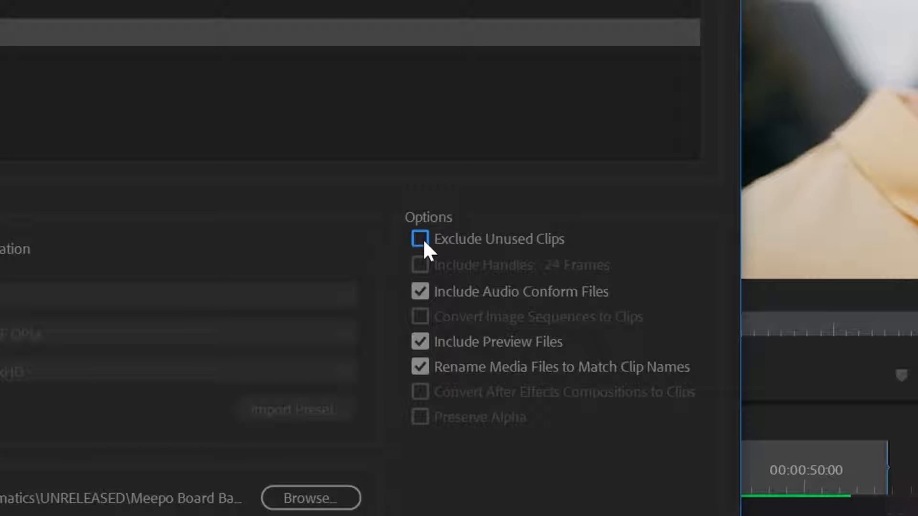
left_click(421, 239)
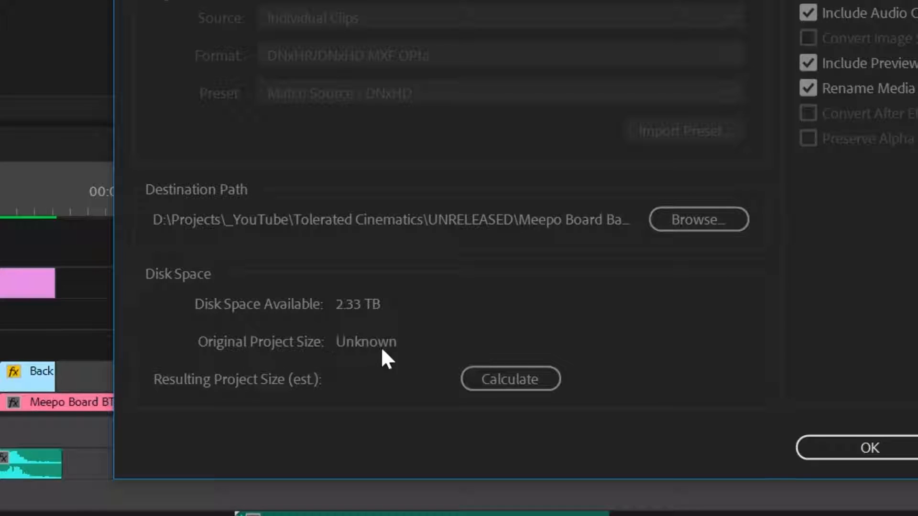
- Calculate the resulting project size and run the file collection, allowing the project to be saved
left_click(500, 385)
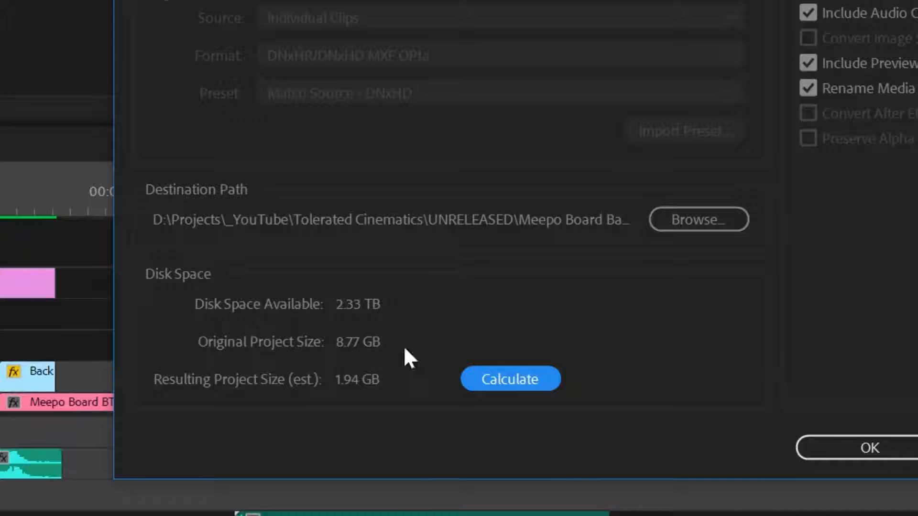
left_click(869, 448)
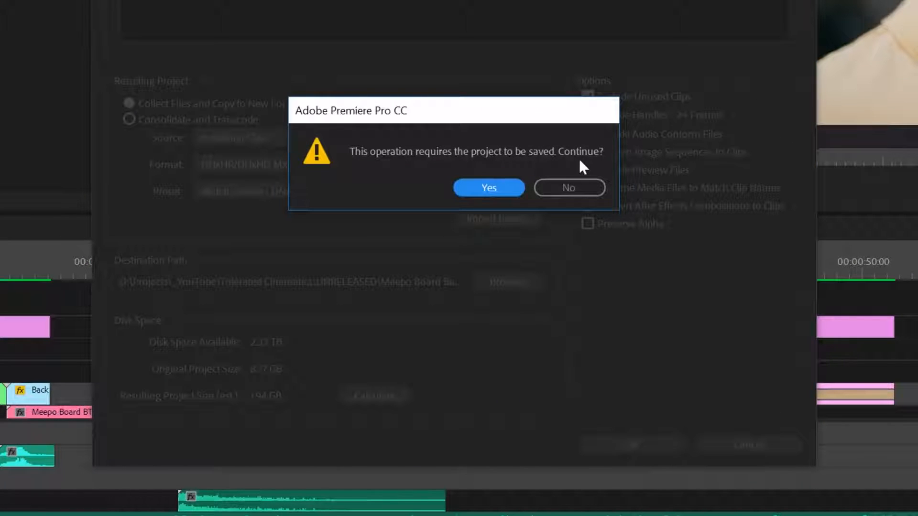
left_click(474, 186)
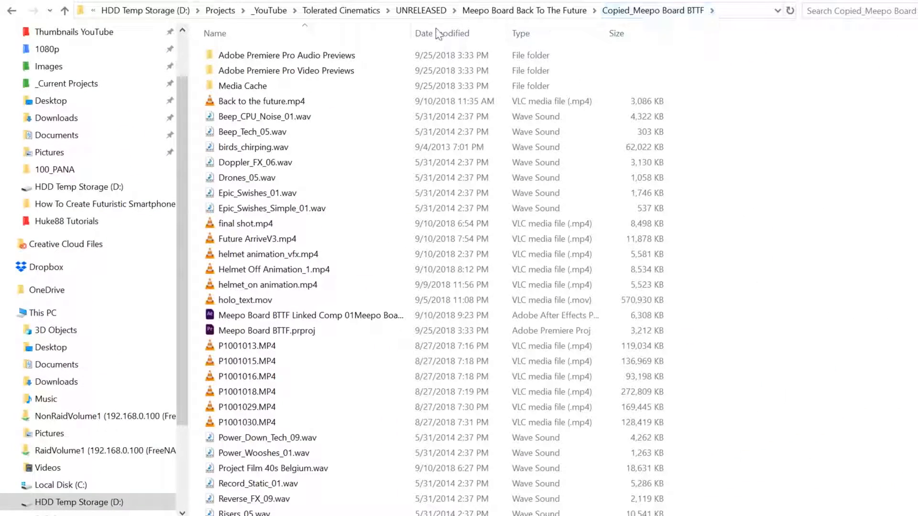
- Examine the Copied_Meepo Board BTTF folder in File Explorer, including its media, After Effects linked comp and Premiere project file
scroll(304, 187, "down", 3)
scroll(305, 185, "up", 3)
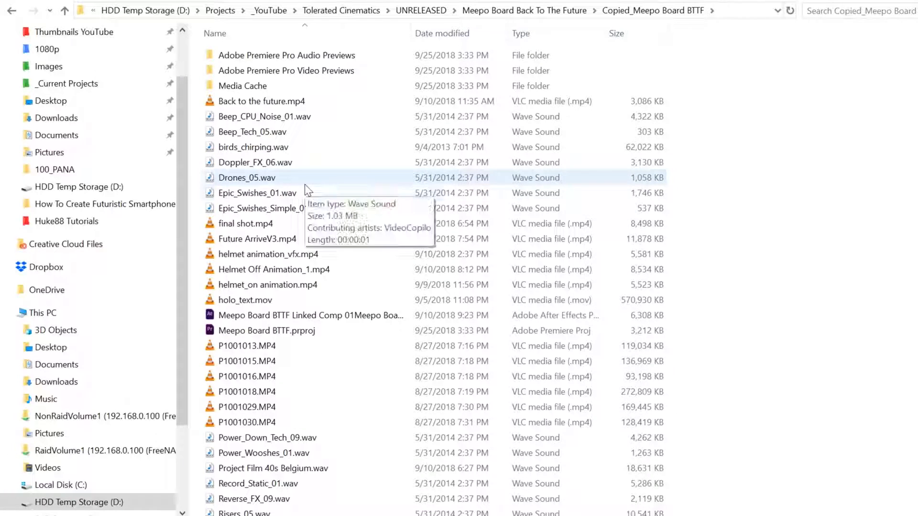
left_click(271, 335)
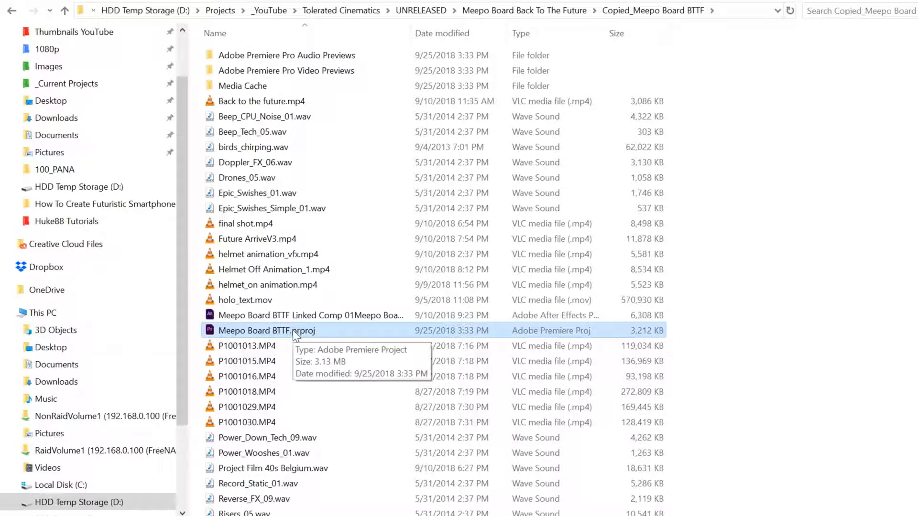
left_click(322, 316)
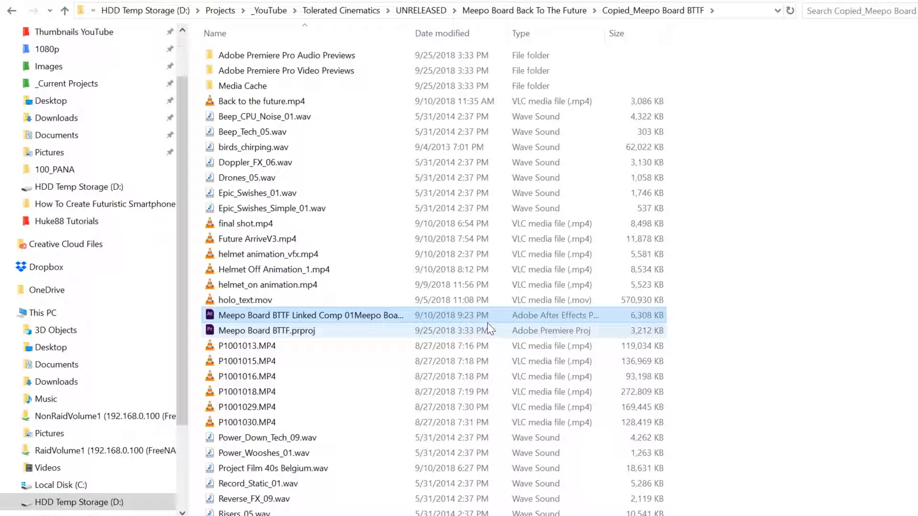
scroll(434, 359, "down", 3)
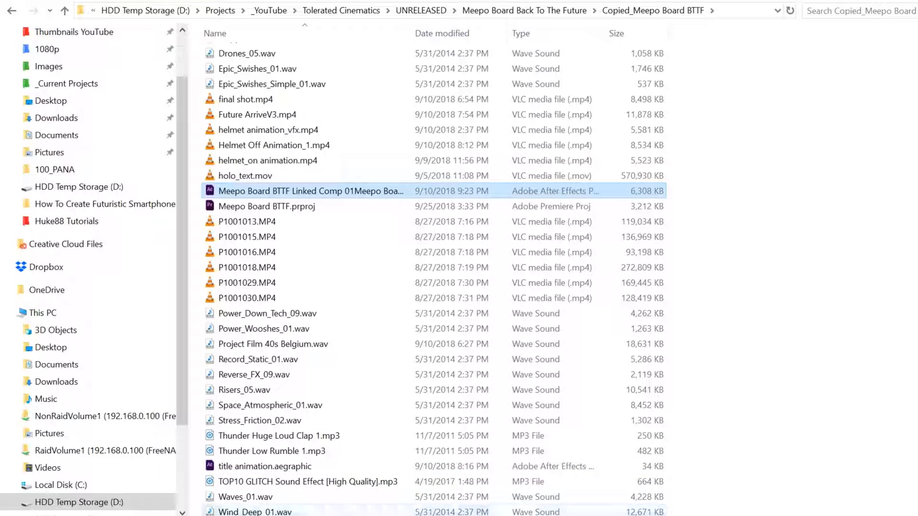
scroll(266, 307, "up", 3)
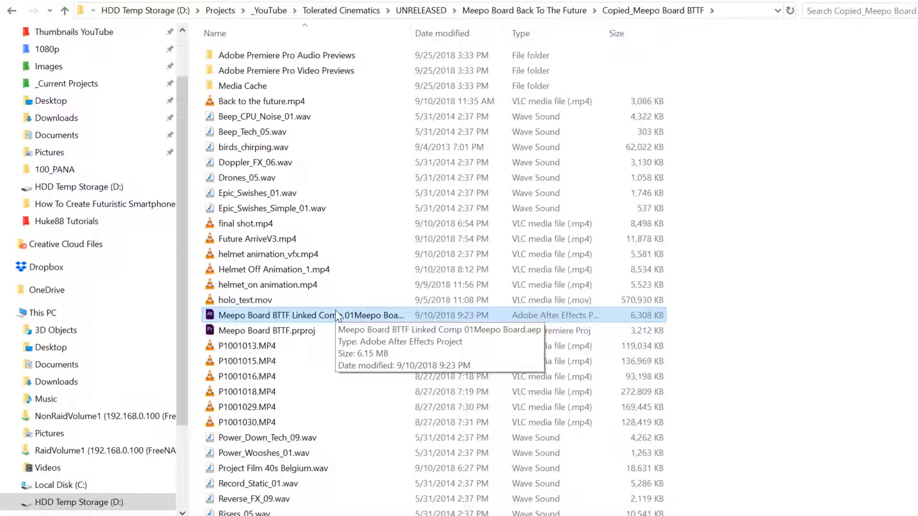
- Open the copied After Effects linked comp project and Meepo Board BTTF.prproj, and play back the Shortfilm BTTF sequence in Premiere Pro
double_click(240, 317)
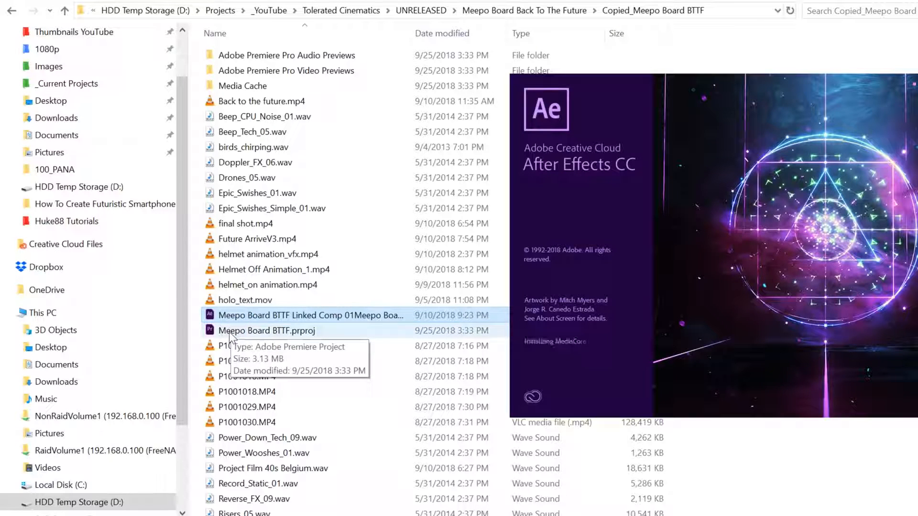
double_click(230, 332)
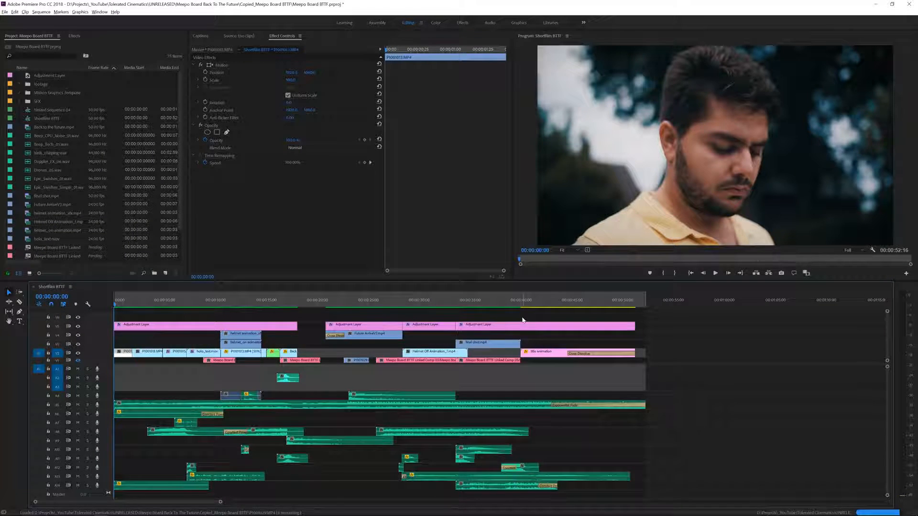
key("space")
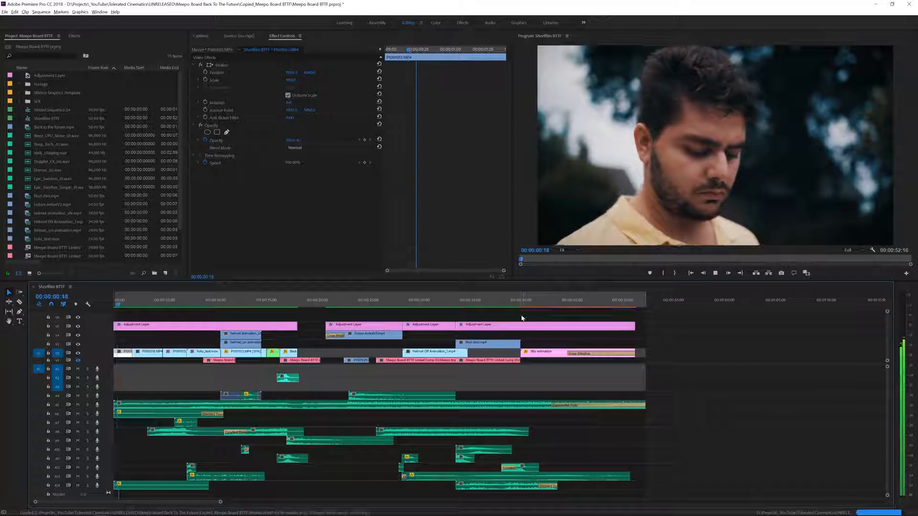